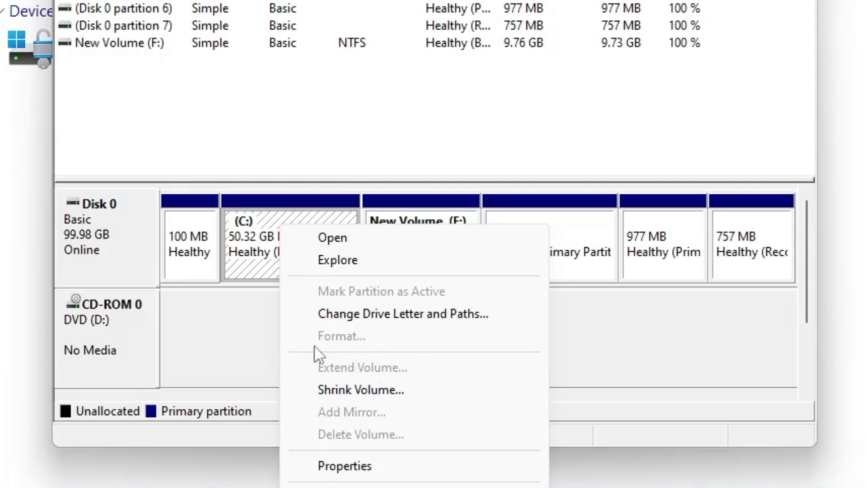
Dismiss the C: partition's context menu in Disk Management.
click(246, 334)
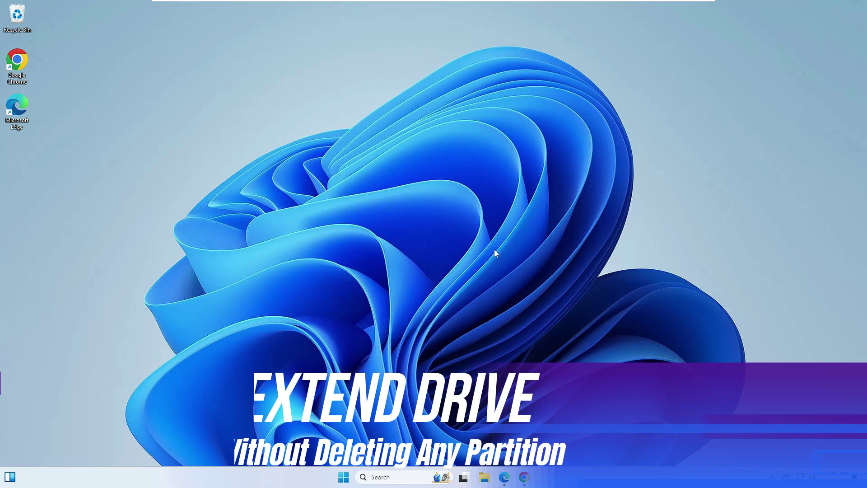
Show This PC in File Explorer and check C: (14.4 GB free of 50.3 GB) and F: (9.73 GB free).
click(486, 478)
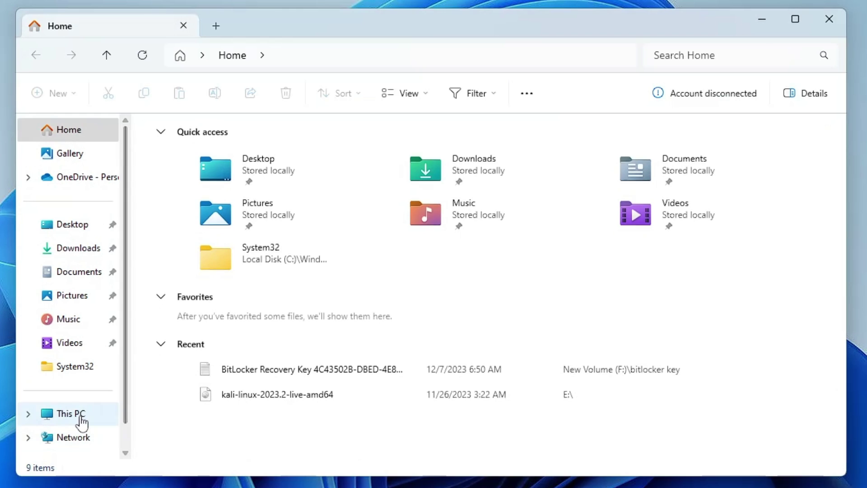
click(212, 342)
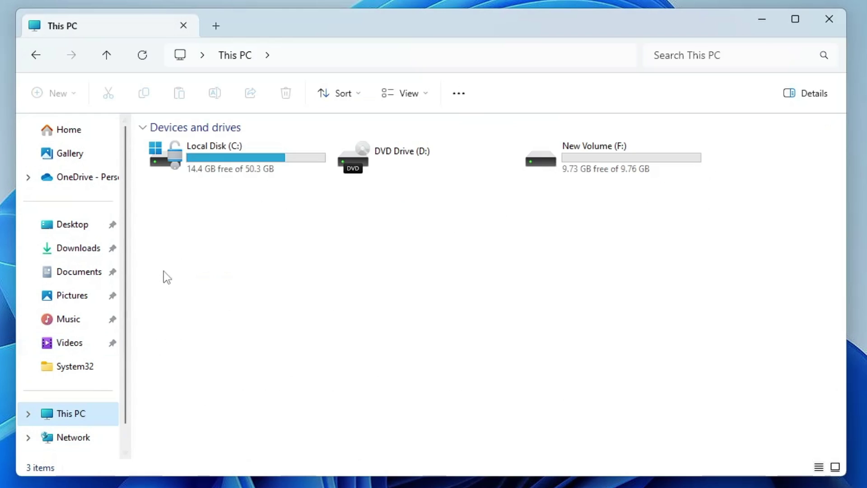
click(219, 159)
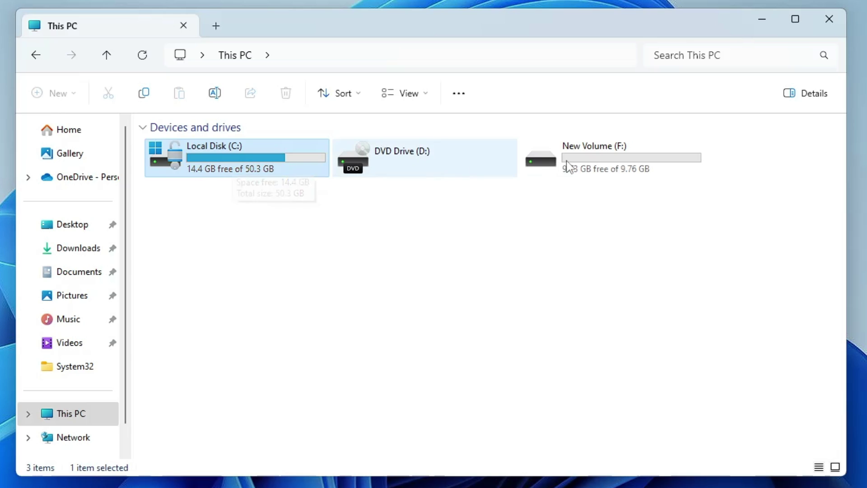
click(581, 167)
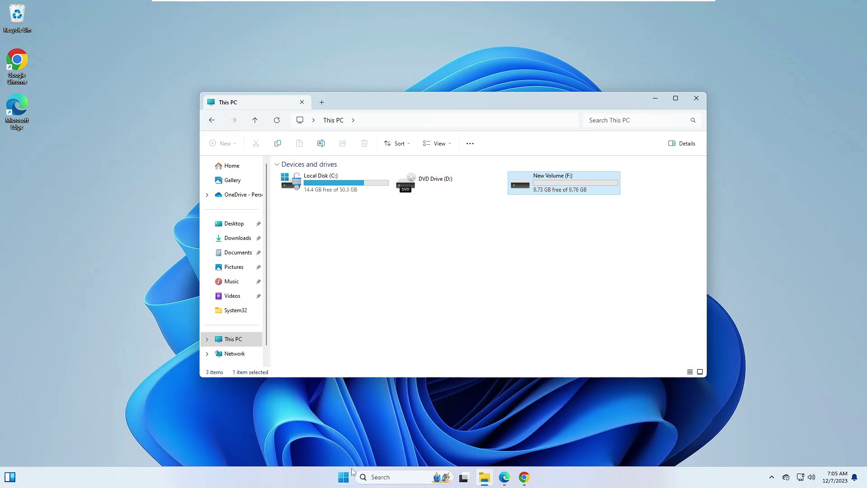
right_click(350, 472)
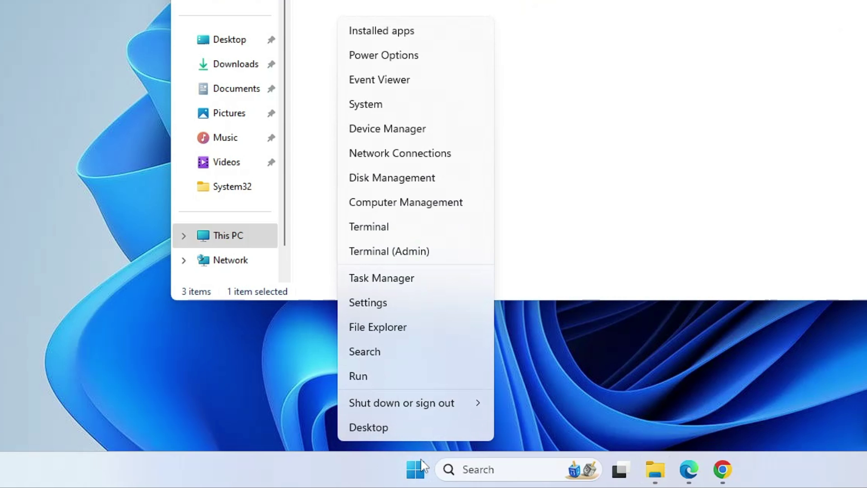
click(408, 180)
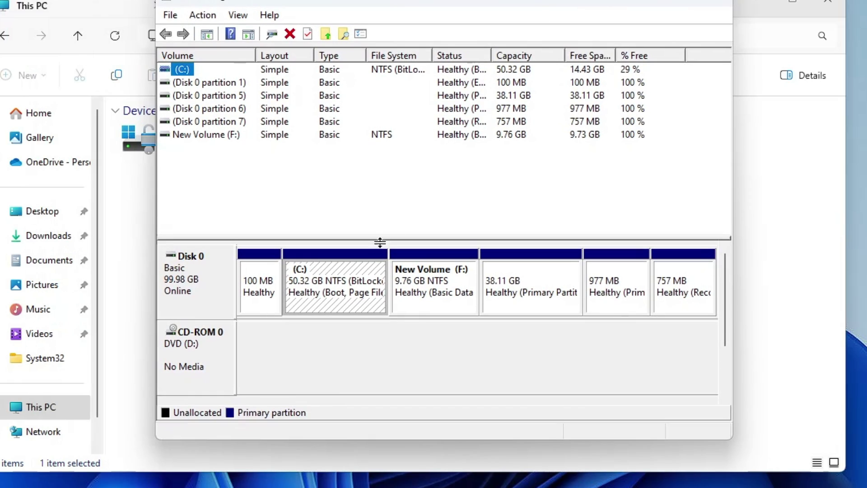
click(345, 288)
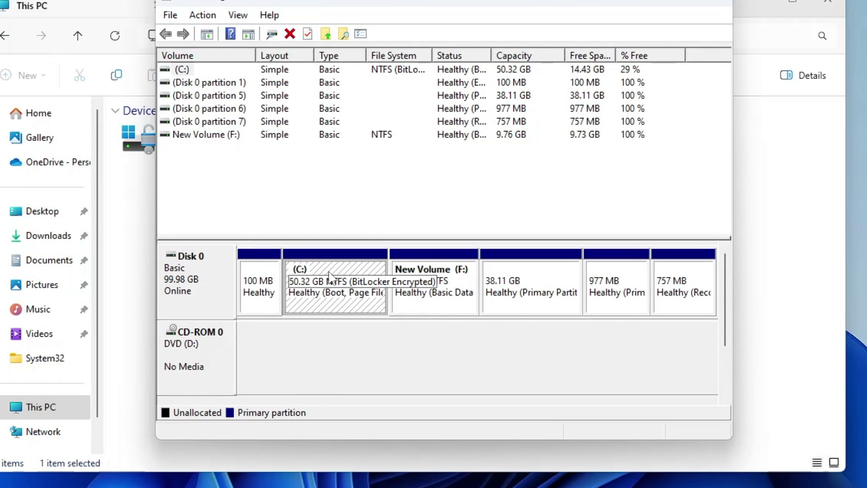
right_click(329, 273)
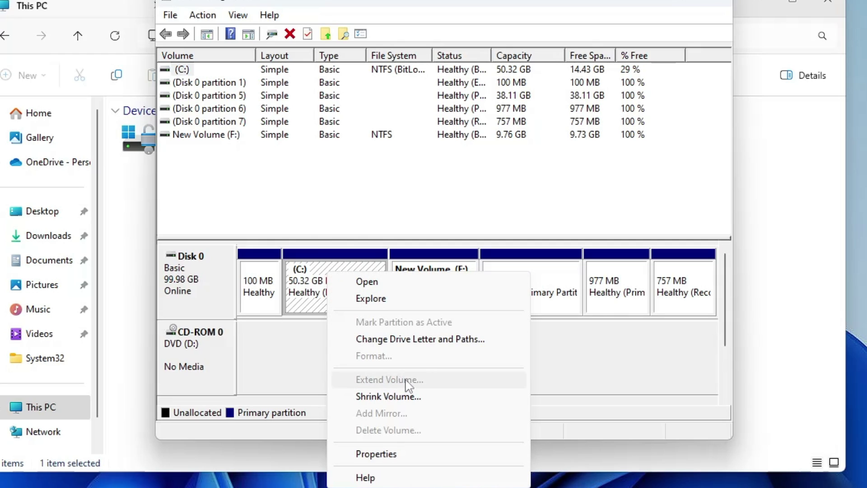
click(303, 358)
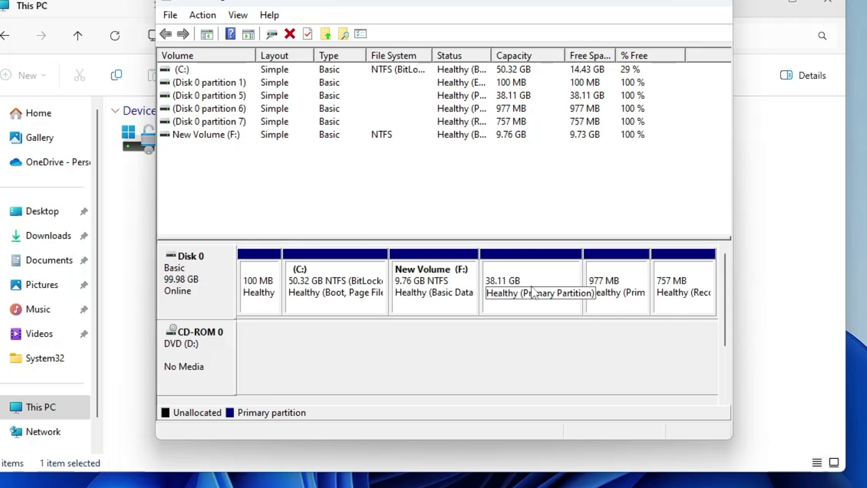
Close Disk Management and File Explorer and return to the MiniTool download page in Chrome.
click(717, 5)
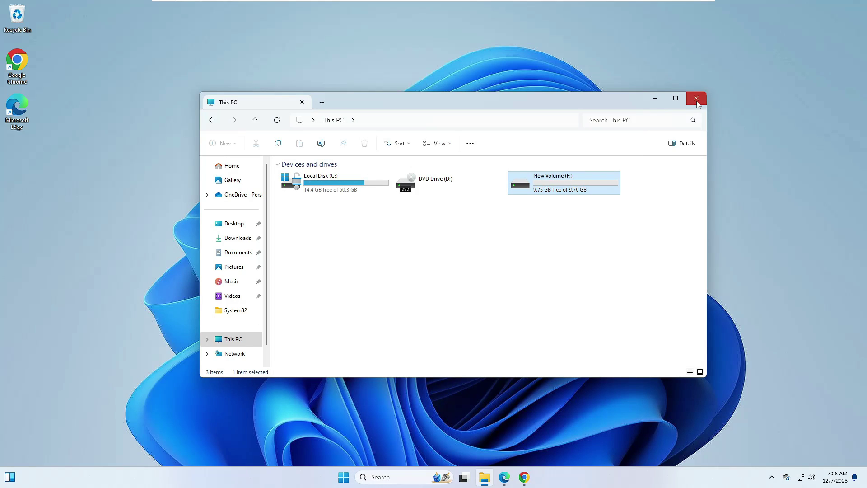
click(696, 100)
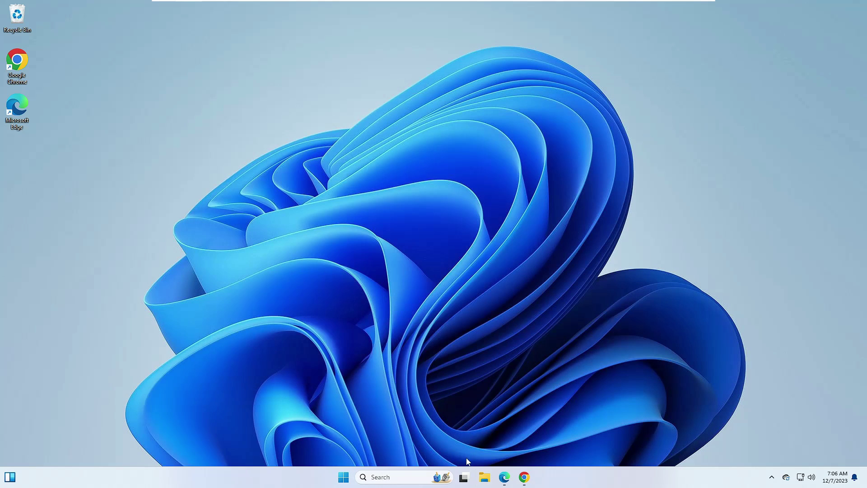
click(523, 478)
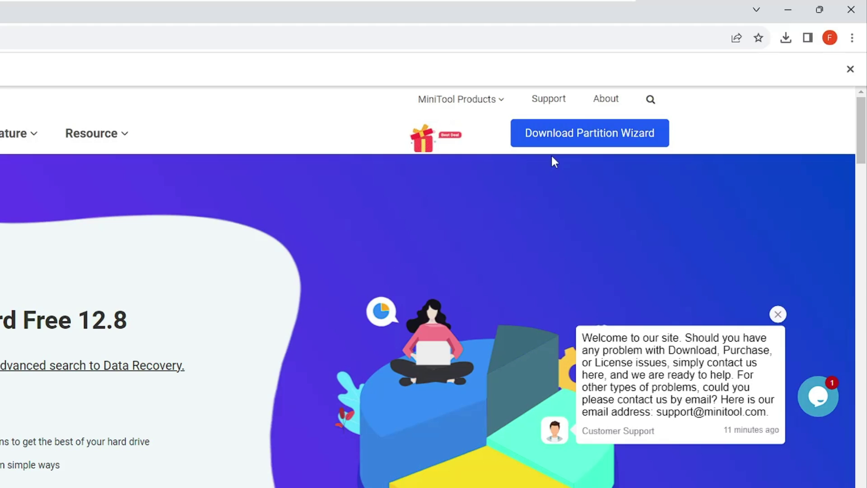
Download the free edition installer pw-free-online (1).exe and run it, approving the UAC prompt.
mouse_move(563, 145)
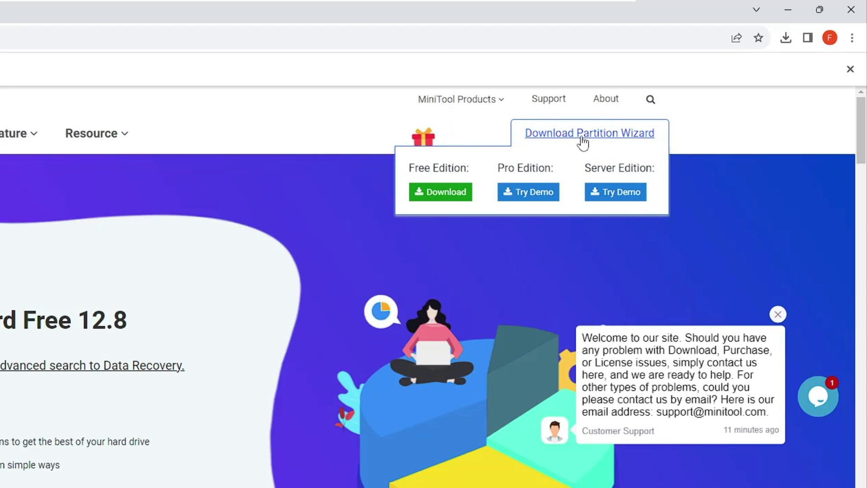
click(441, 192)
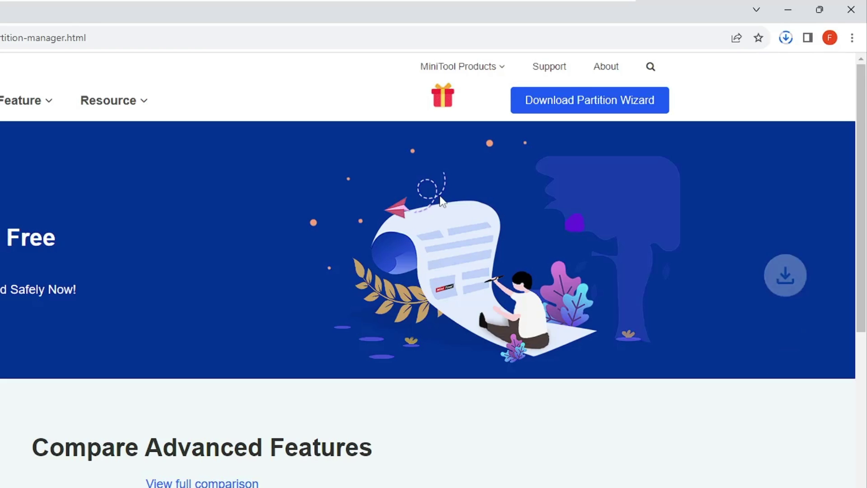
click(786, 44)
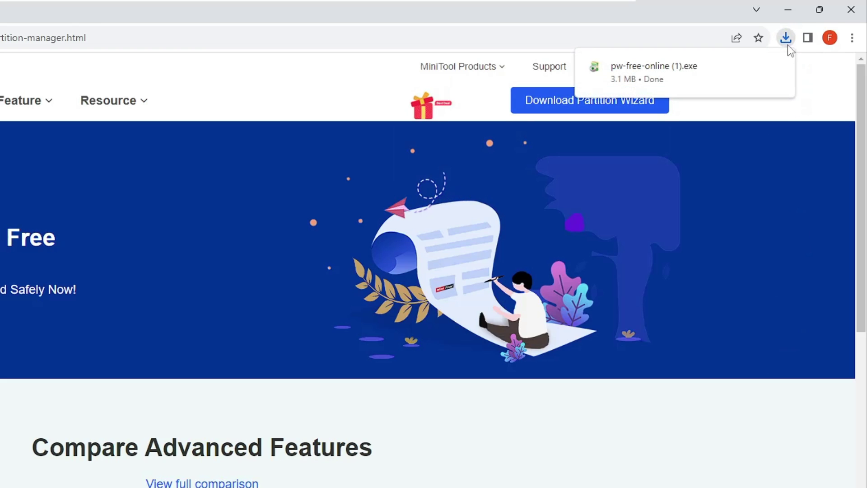
click(676, 73)
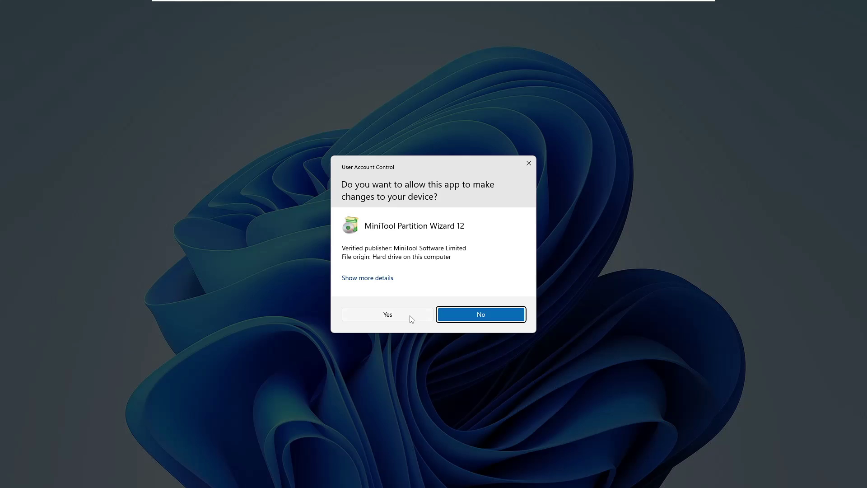
click(388, 315)
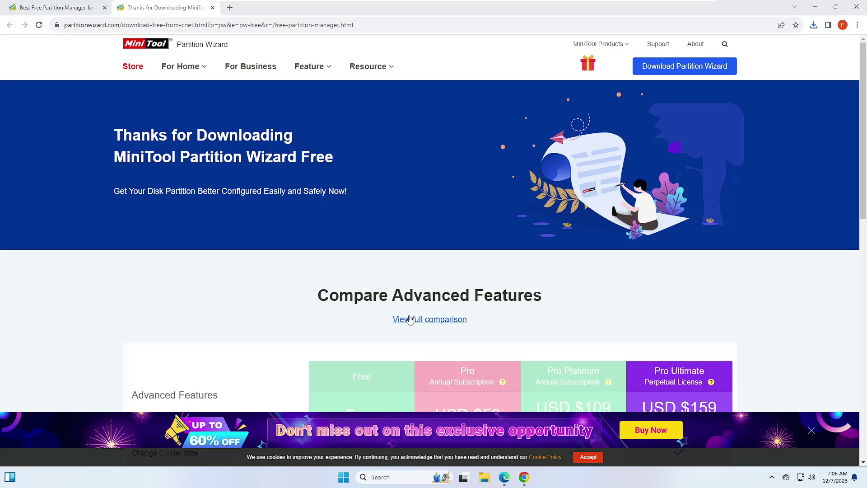
Install Partition Wizard 12.8 Free in English to the default folder, opting out of the improvement program, then launch it.
click(816, 7)
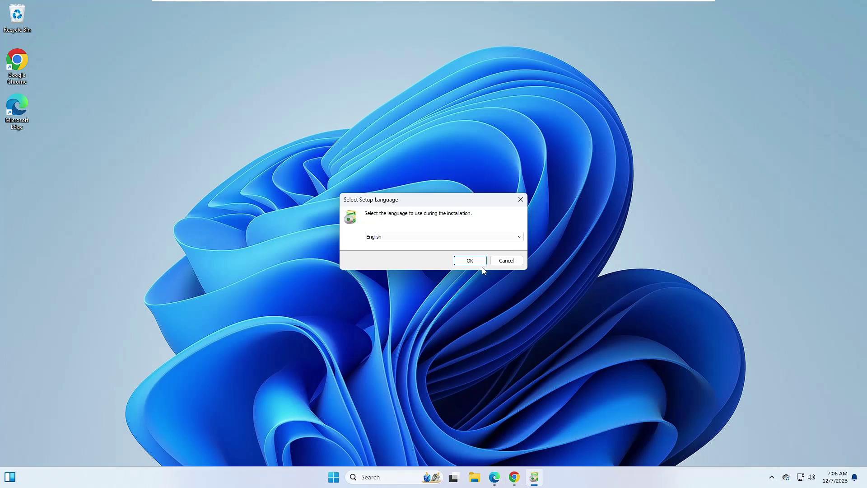
click(469, 260)
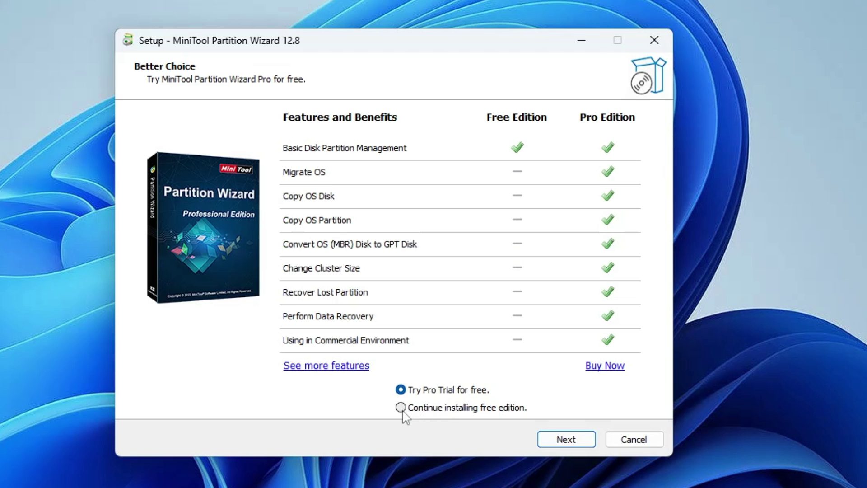
click(401, 407)
click(560, 442)
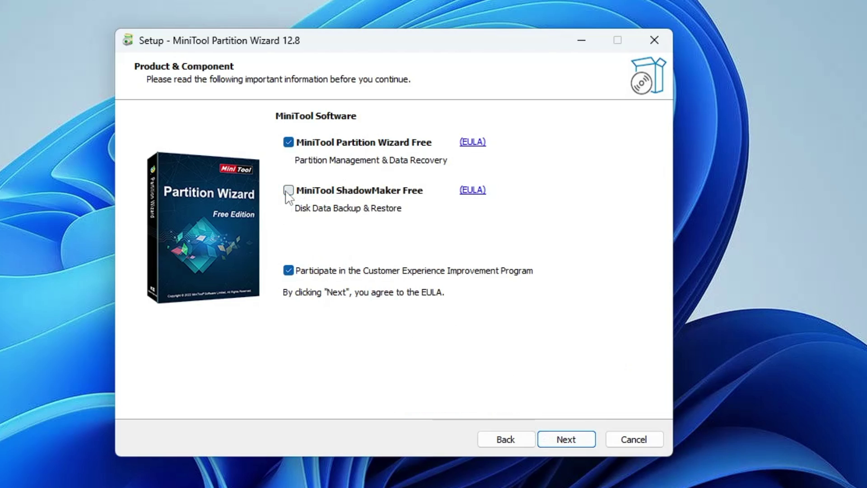
click(288, 271)
click(568, 440)
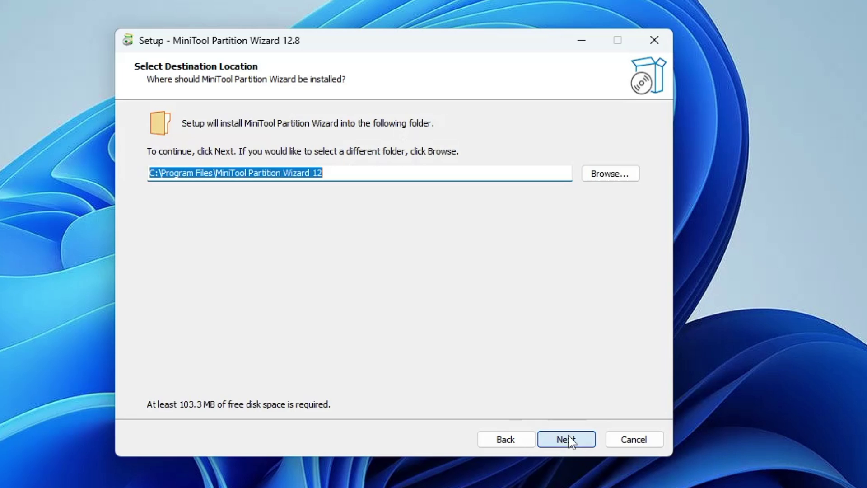
click(568, 440)
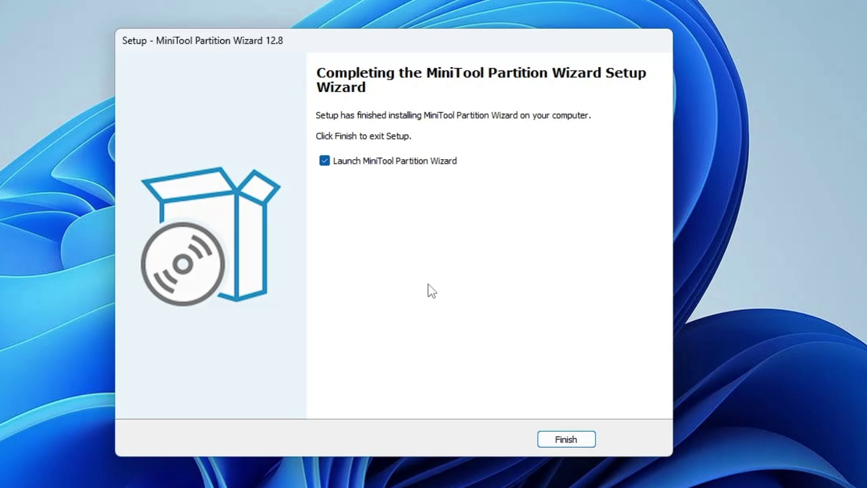
click(566, 439)
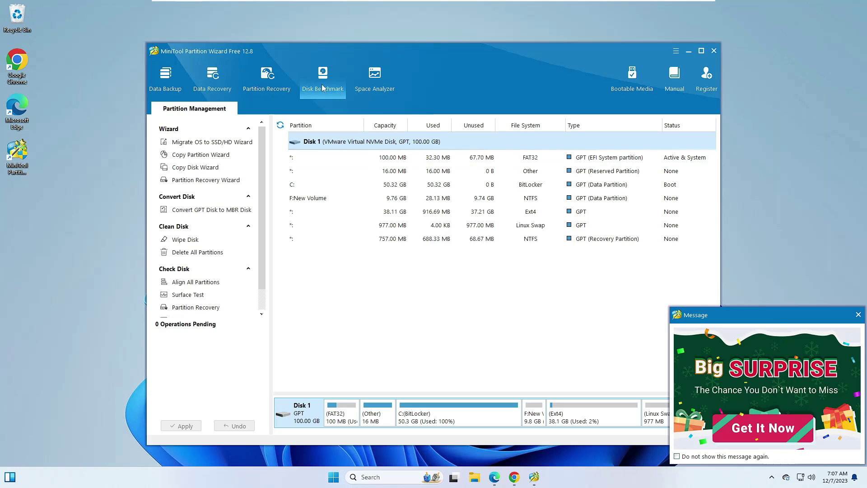
Nudge the Partition Wizard window and select the 50.32 GB BitLocker-encrypted C: partition.
drag(277, 51, 272, 47)
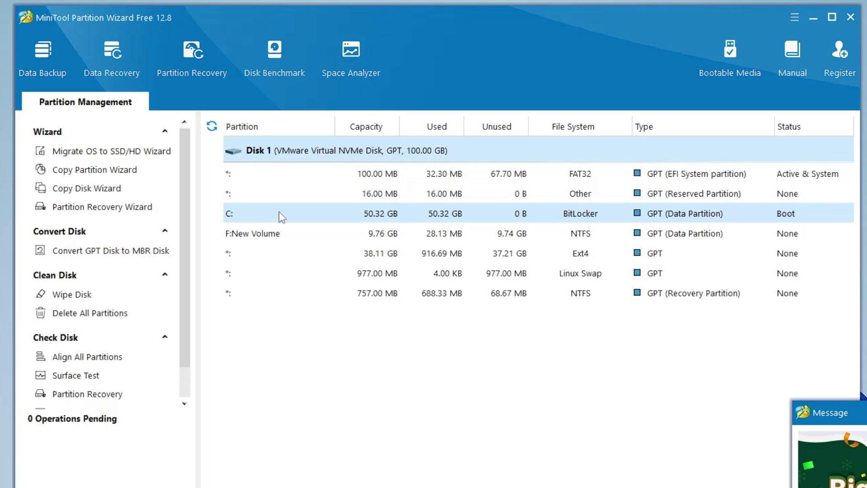
click(300, 217)
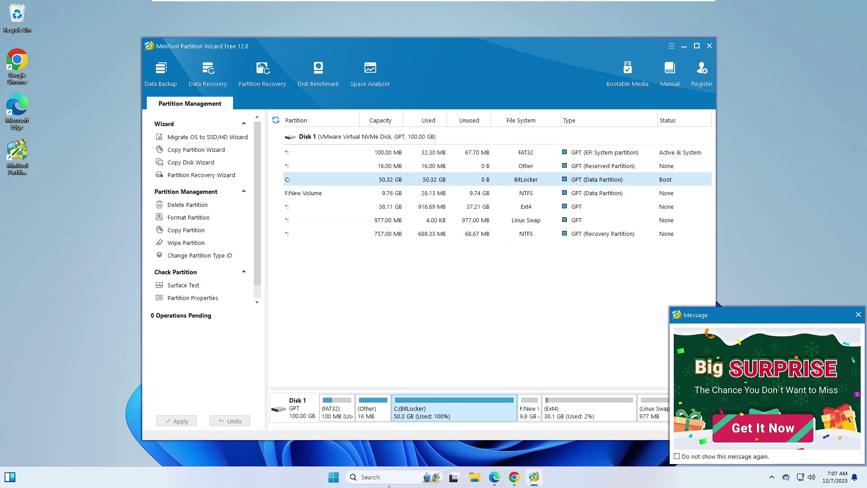
Search 'bitlocker' from the taskbar and open Manage BitLocker in Control Panel.
click(386, 478)
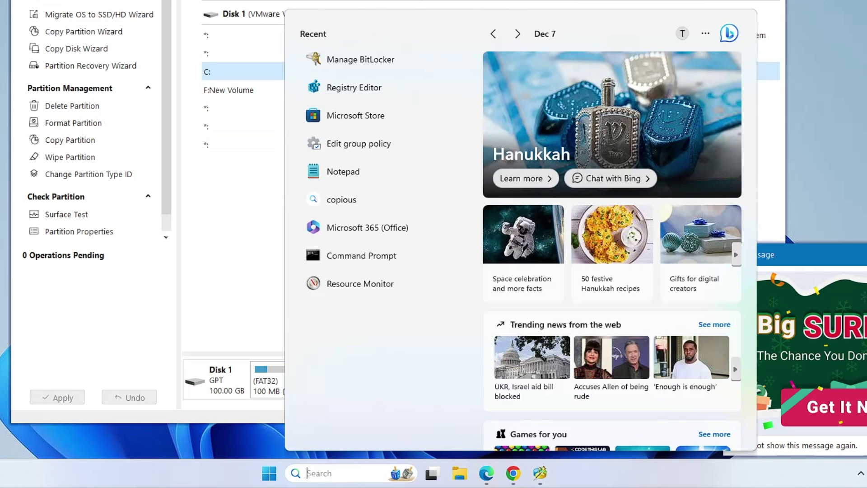
text(bitlocker)
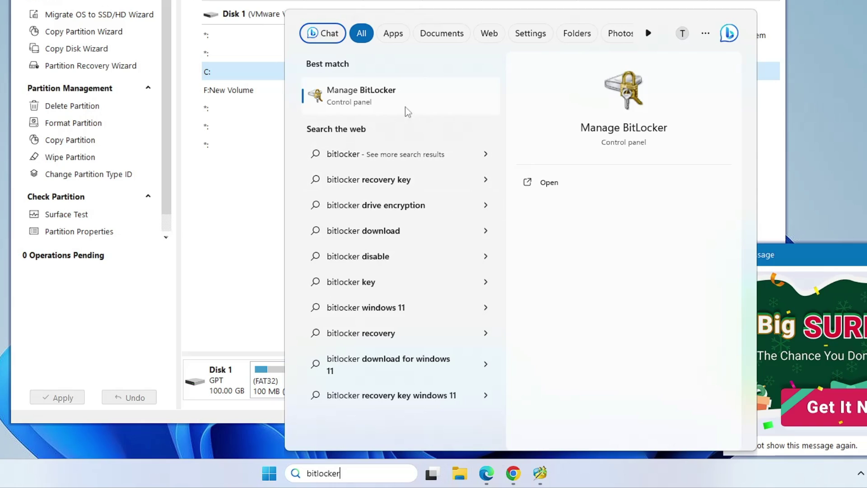
click(361, 96)
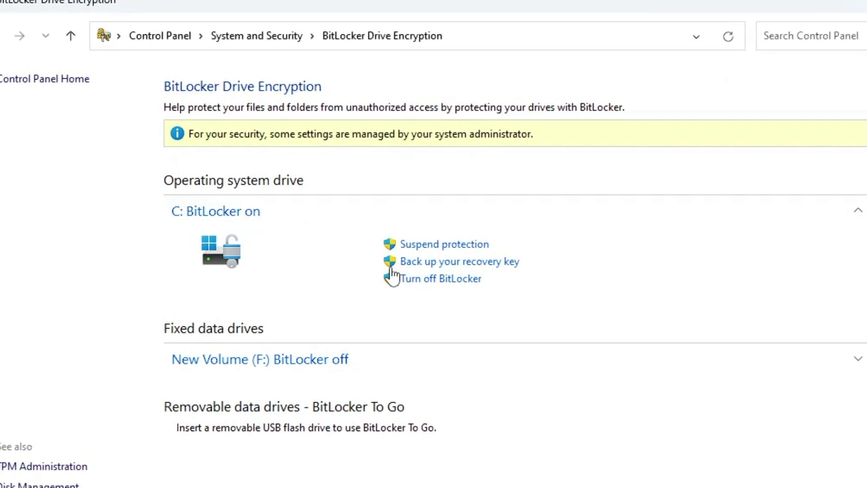
Turn off BitLocker on C: and confirm so decryption begins.
click(432, 279)
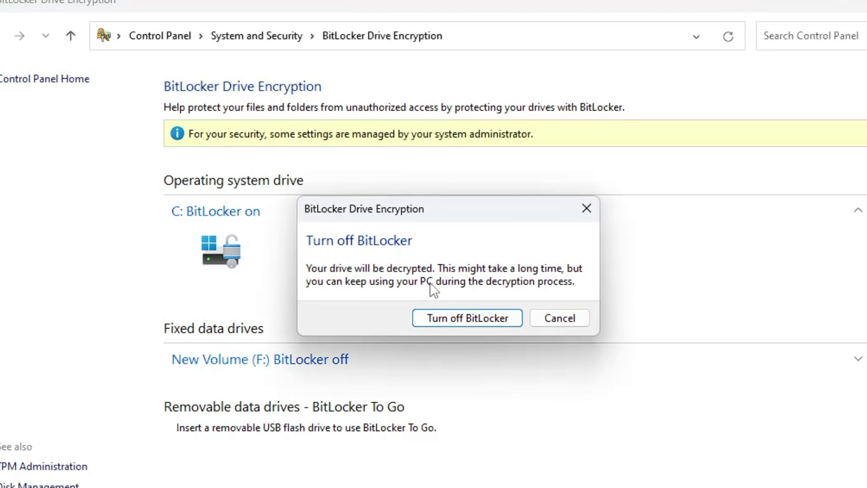
click(441, 317)
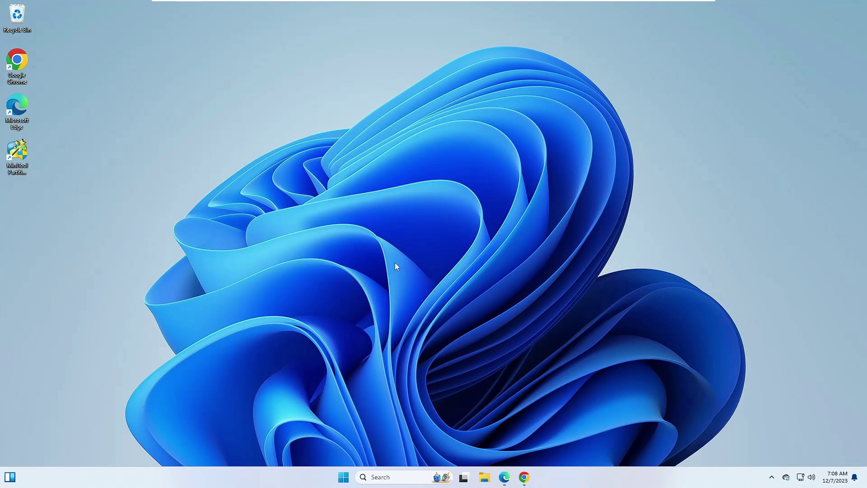
click(346, 474)
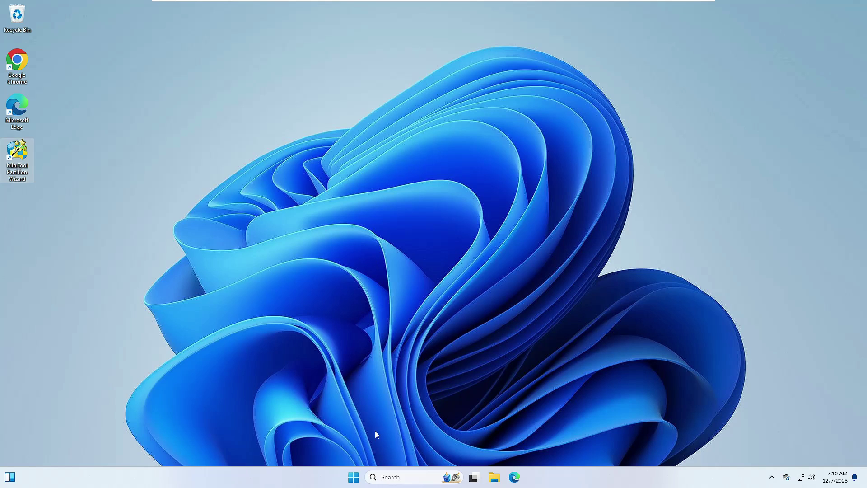
Reopen Manage BitLocker via a 'bitlocker' search and refresh until C: reads BitLocker off.
click(391, 478)
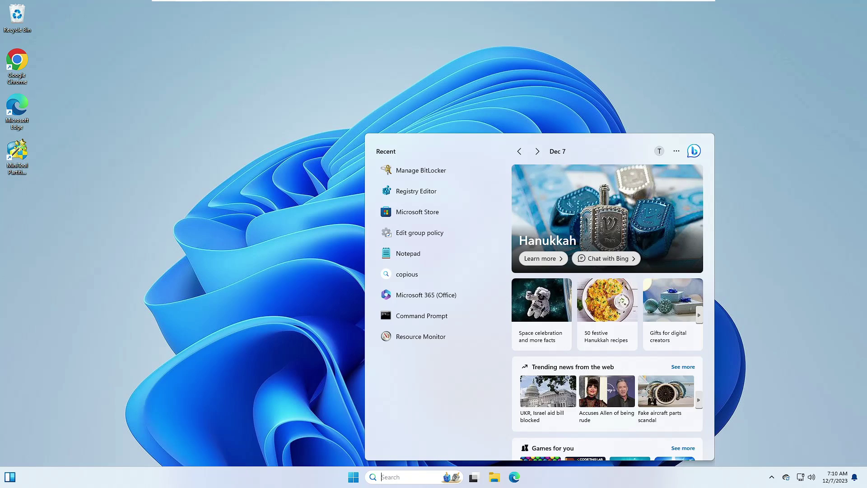
text(bitlocker)
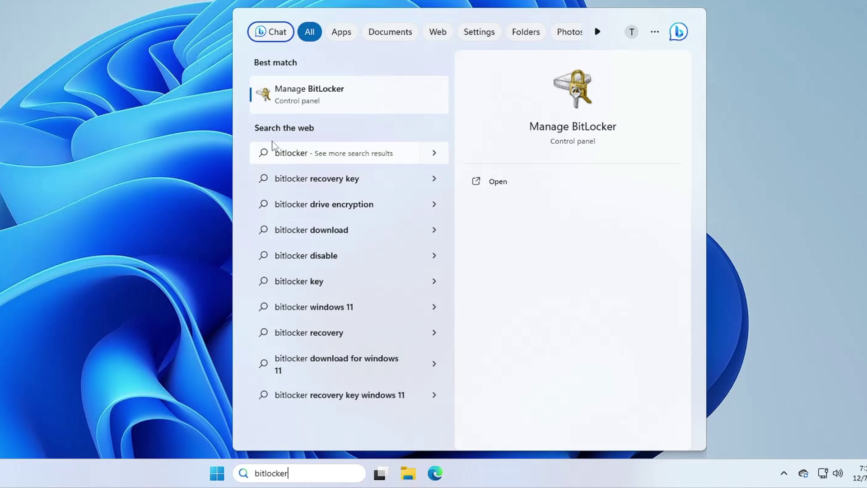
click(306, 98)
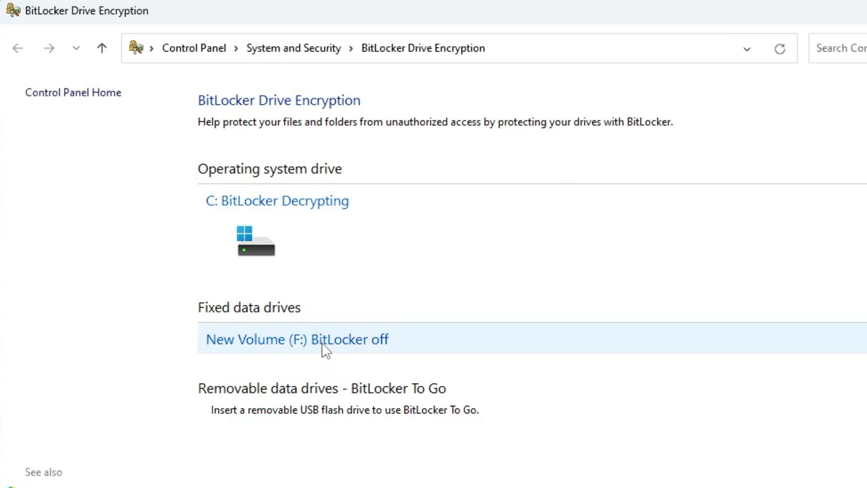
click(293, 281)
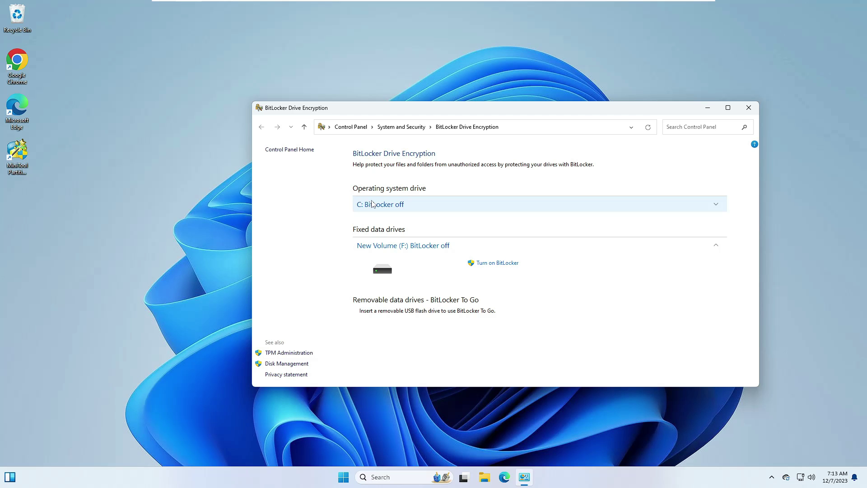
Open Disk Management from the Start button's right-click menu to view the volumes.
right_click(346, 476)
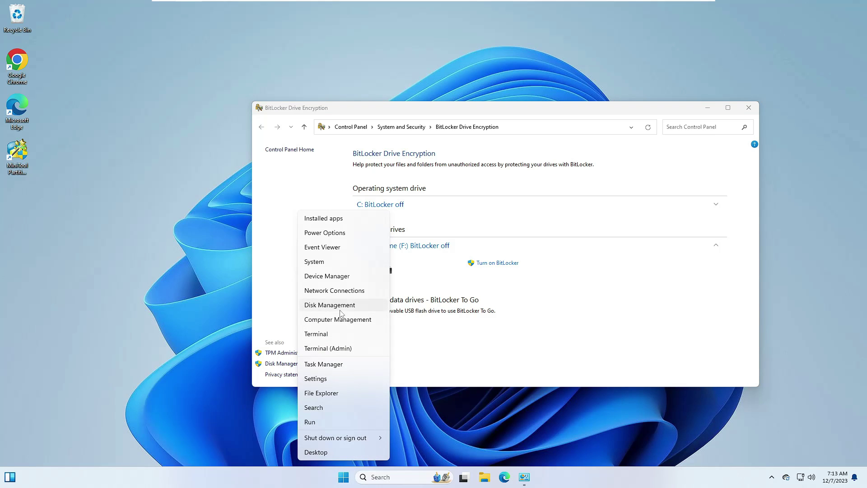
click(340, 310)
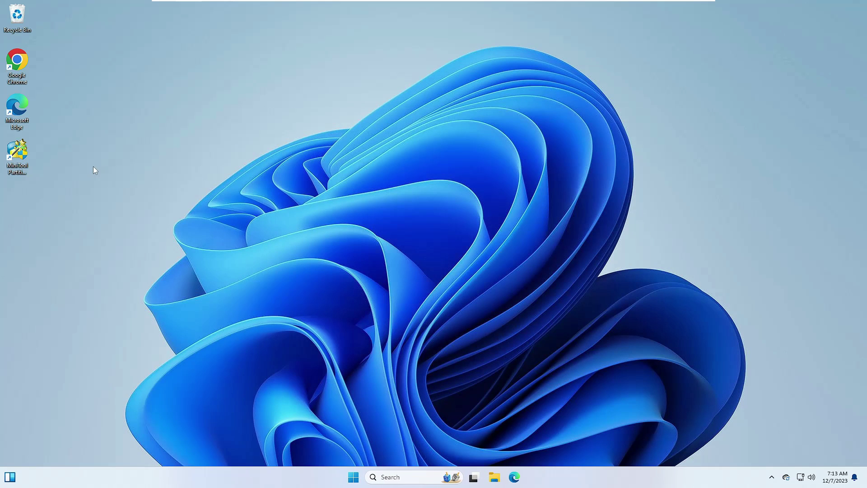
Relaunch Partition Wizard as administrator and select C: (33.41 GB used, 16.91 GB unused).
double_click(17, 155)
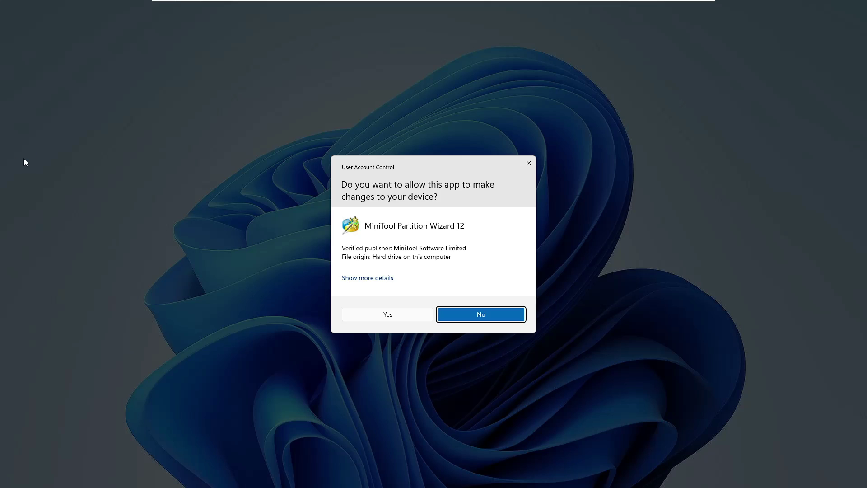
click(391, 313)
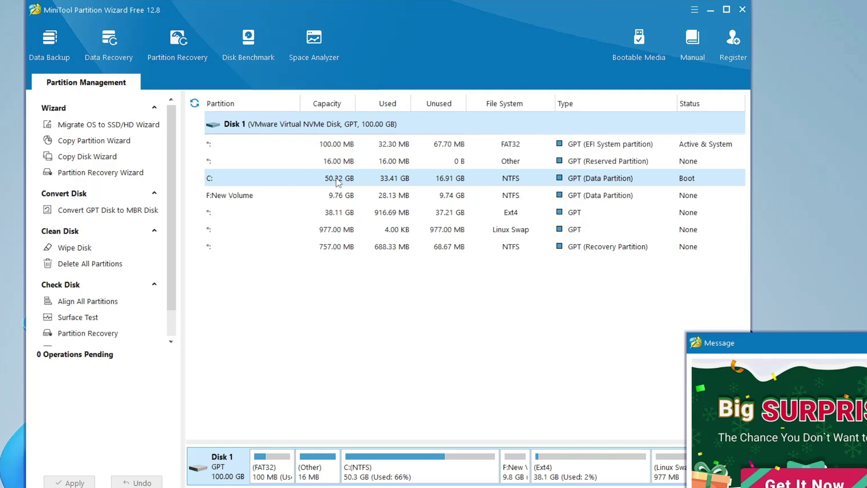
click(336, 177)
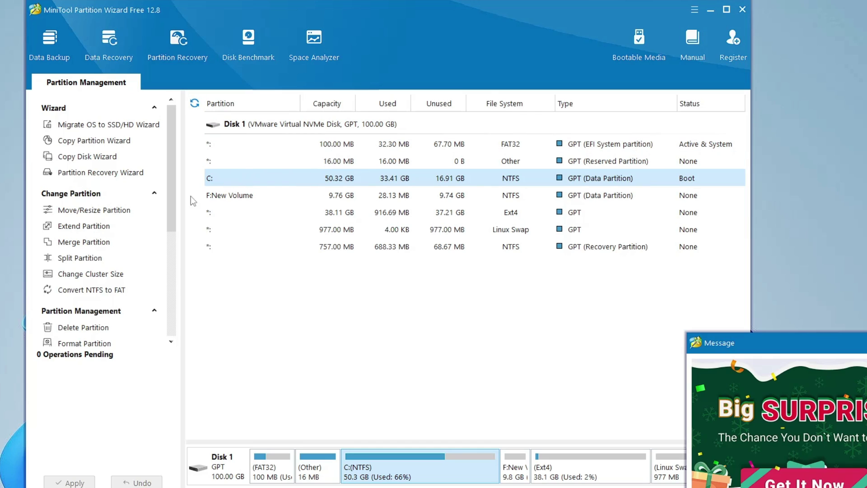
Queue extending C: to 56.42 GB with 6.10 GB taken from F: New Volume.
click(117, 228)
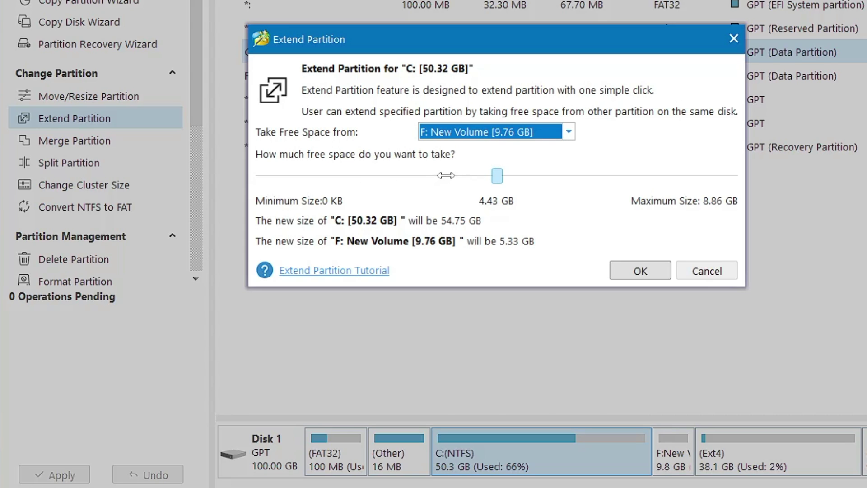
drag(498, 176, 589, 190)
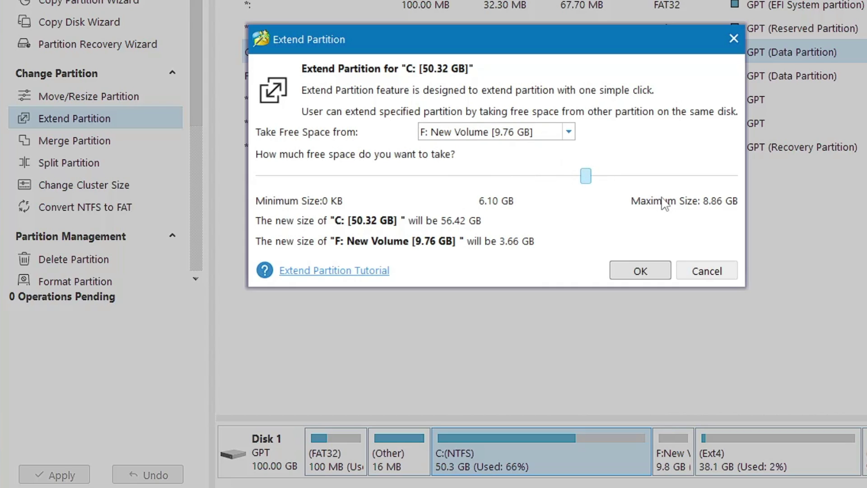
click(640, 271)
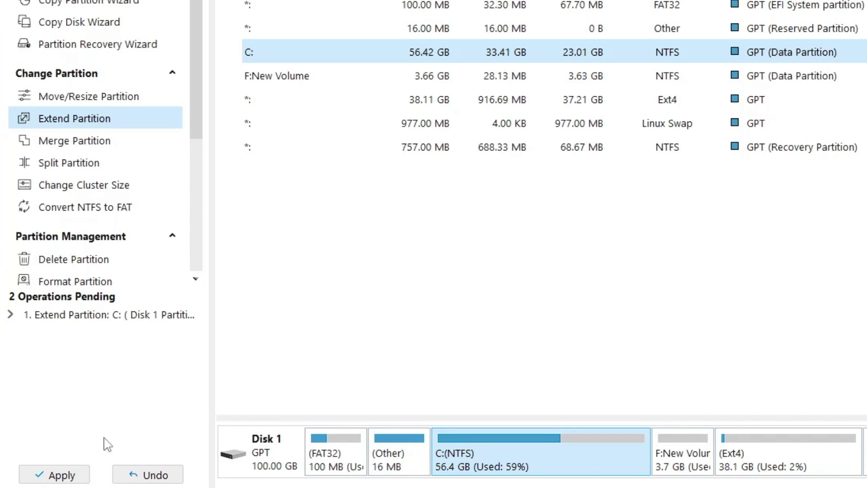
Apply the pending extend so C: becomes 56.42 GB and F: 3.66 GB.
click(65, 478)
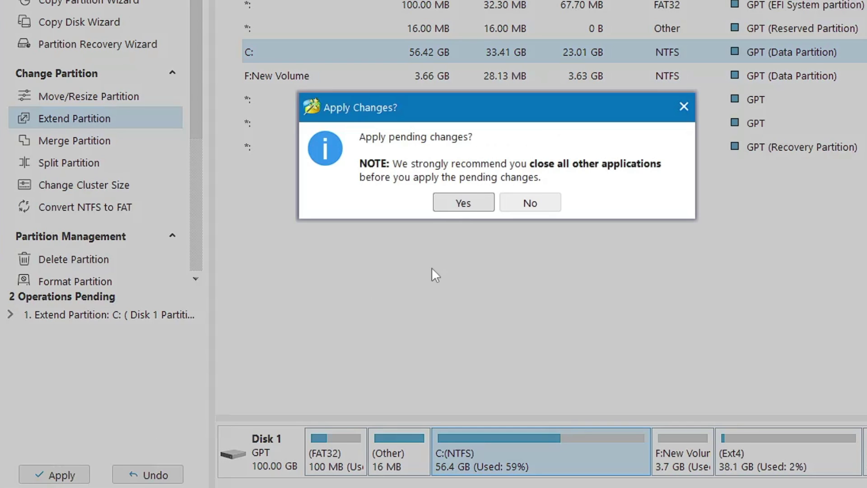
click(465, 195)
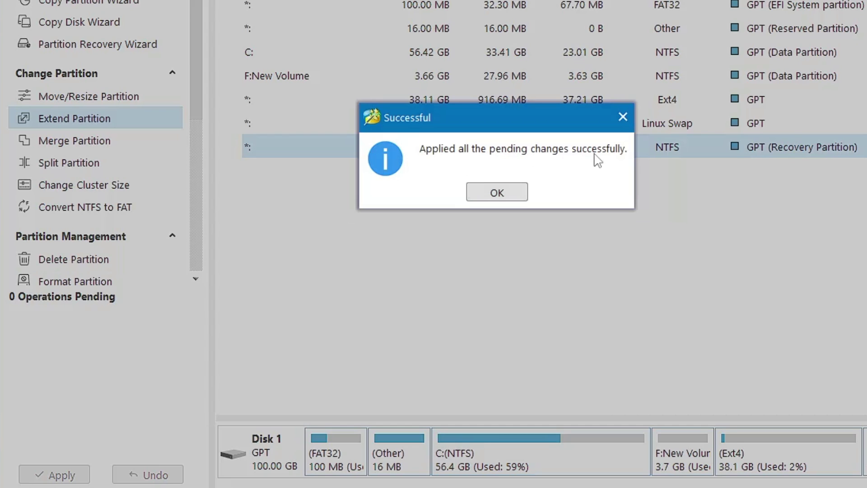
click(497, 193)
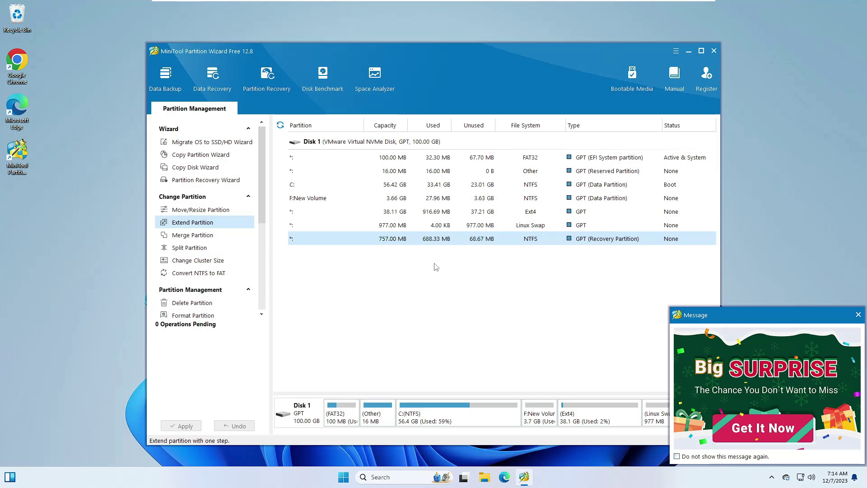
In This PC, confirm C: totals 56.4 GB and that F: still holds its bitlocker key and Imp DATA folders.
click(484, 477)
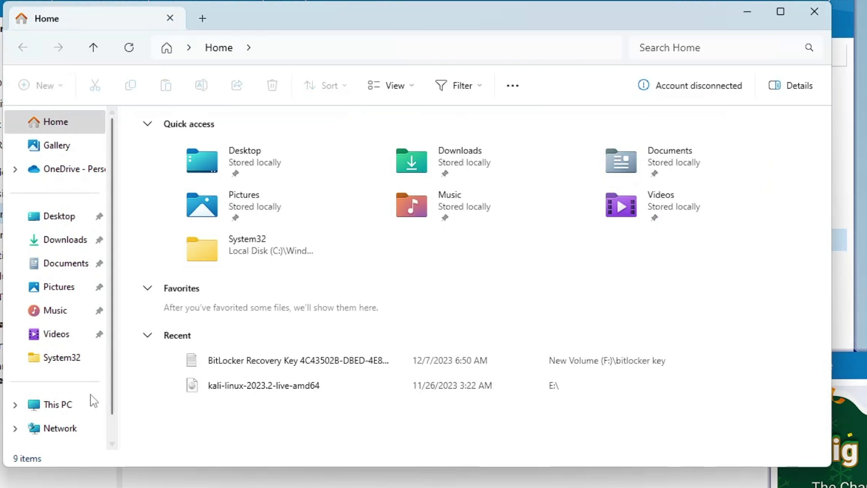
click(77, 400)
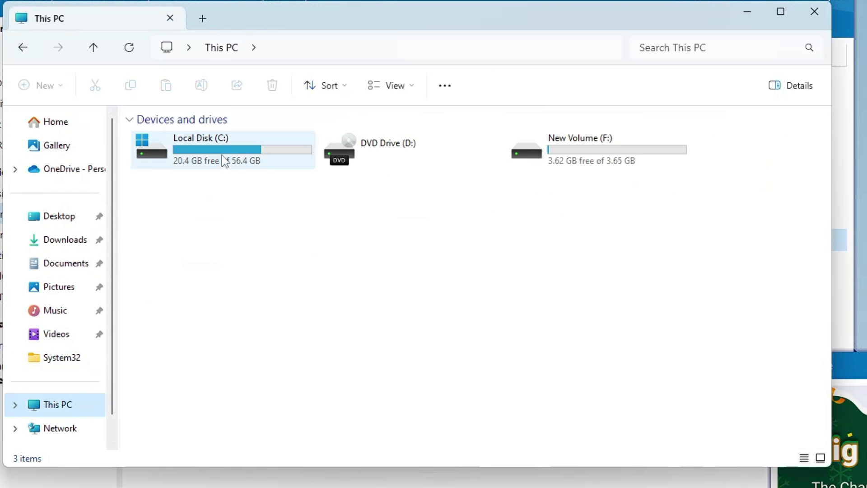
mouse_move(186, 166)
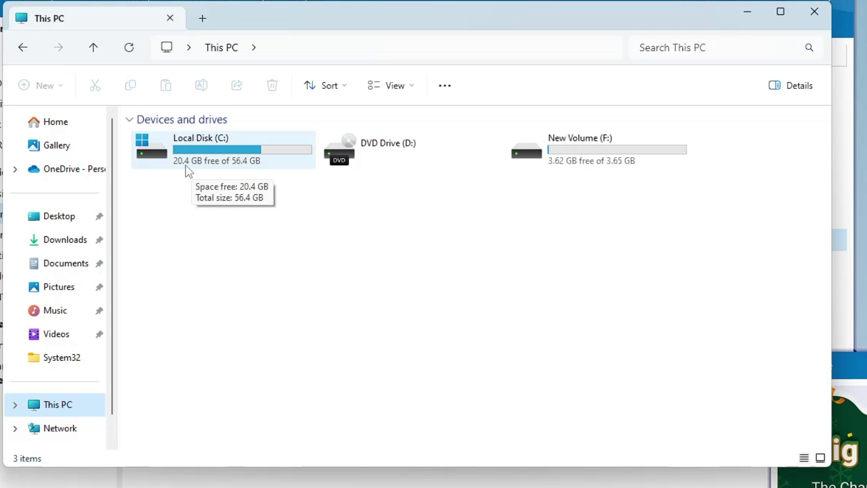
mouse_move(556, 166)
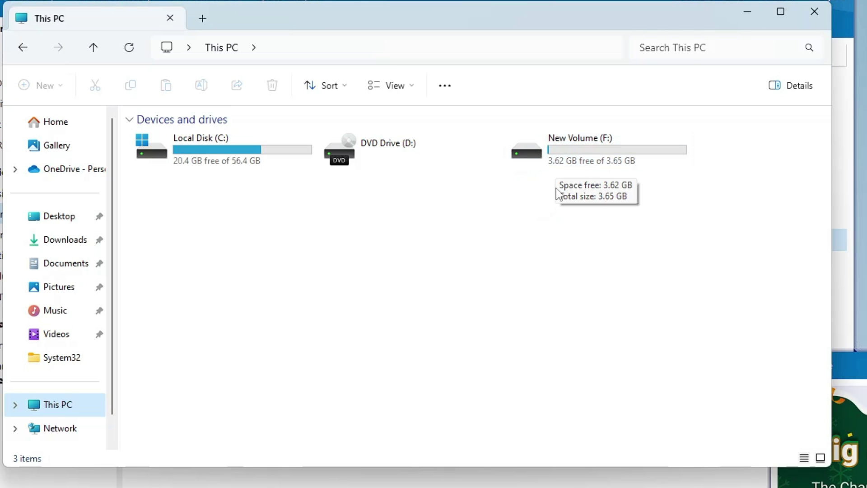
double_click(570, 156)
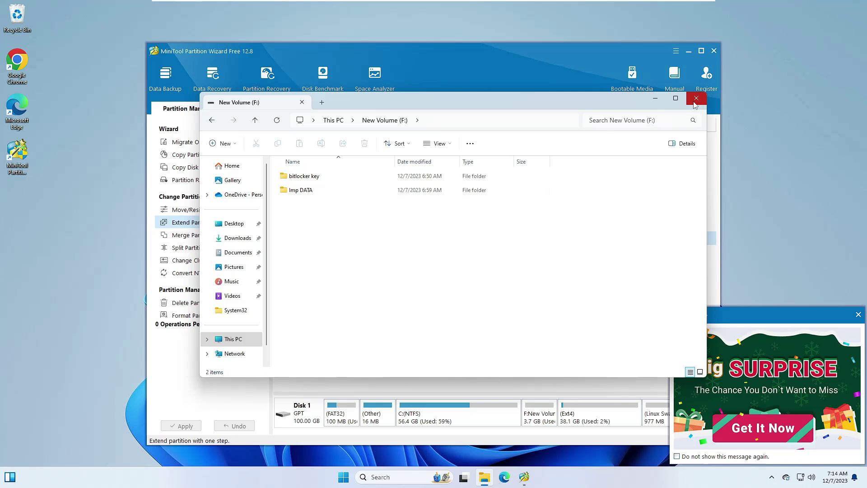
Close File Explorer to return to the partition list showing C: at 56.42 GB.
click(814, 12)
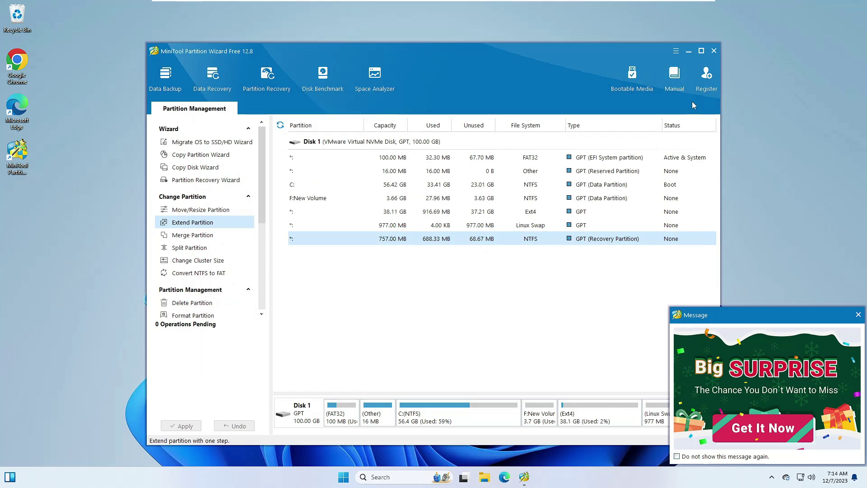